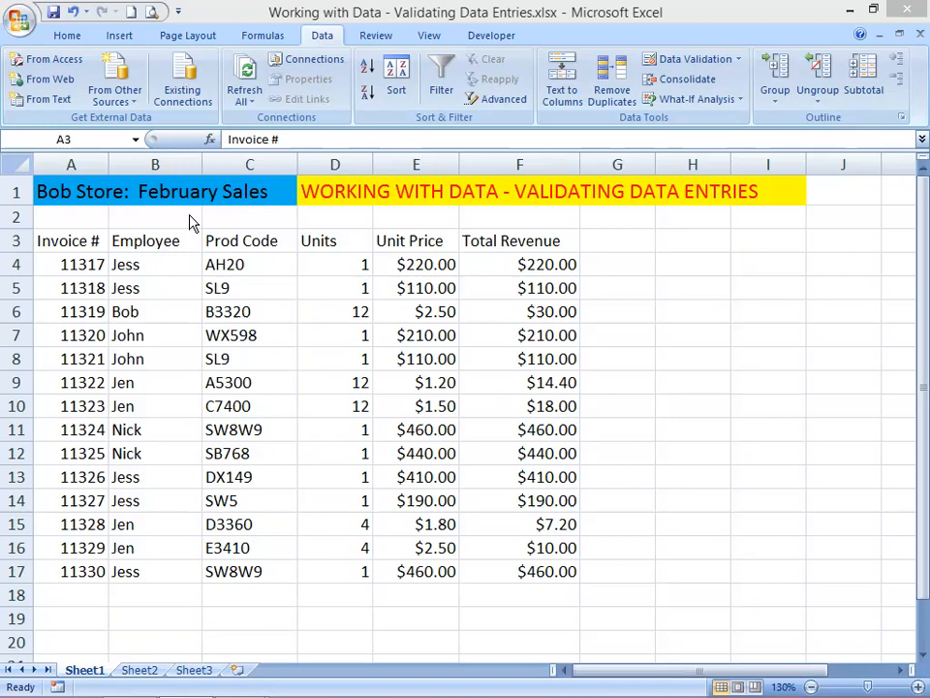
Open the data validation settings for the entire Invoice # column and look over the input message and error alert options
{"action": "left_click", "coordinate": [76, 241]}
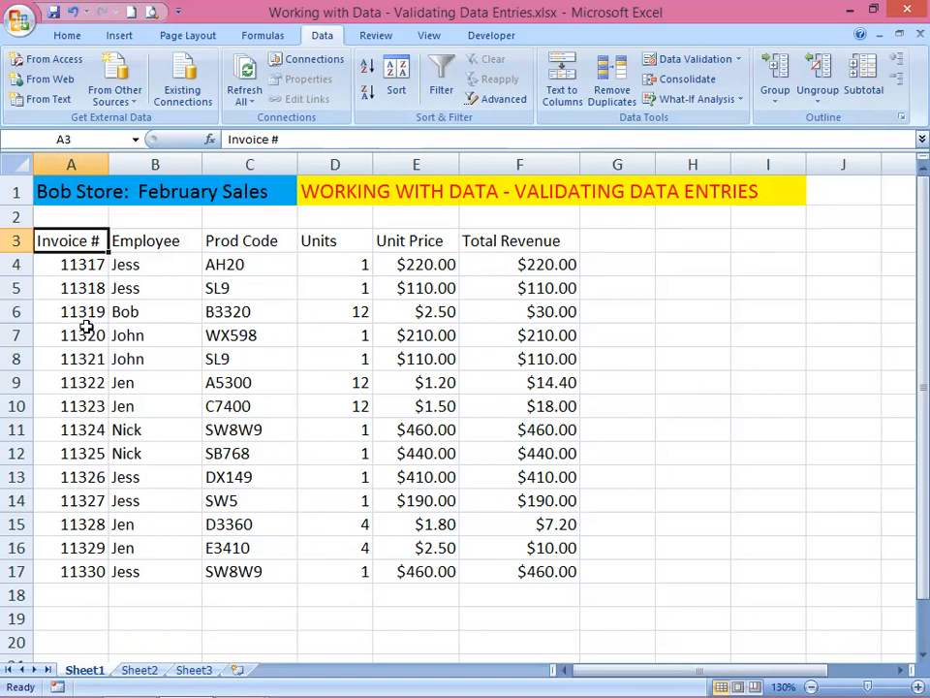
{"action": "left_click_drag", "start_coordinate": [80, 263], "coordinate": [62, 570]}
{"action": "left_click", "coordinate": [73, 263]}
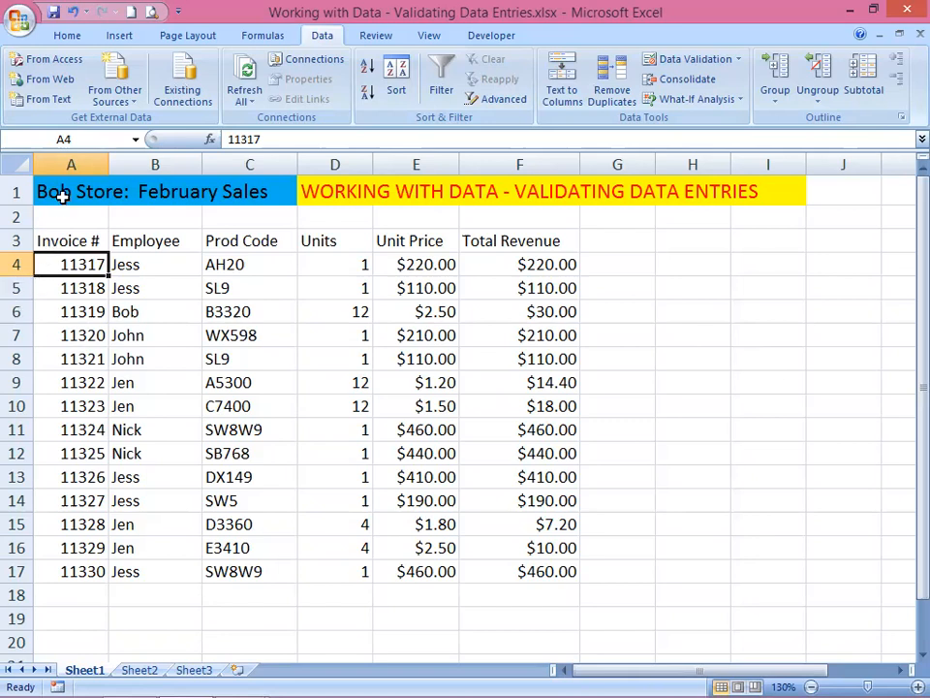
{"action": "left_click", "coordinate": [71, 165]}
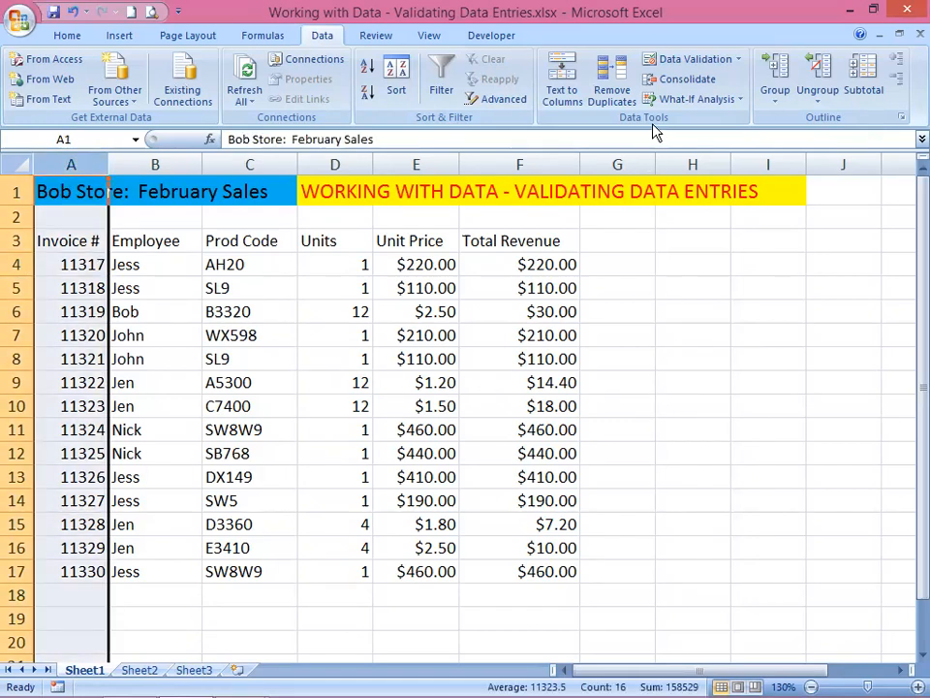
{"action": "left_click", "coordinate": [676, 62]}
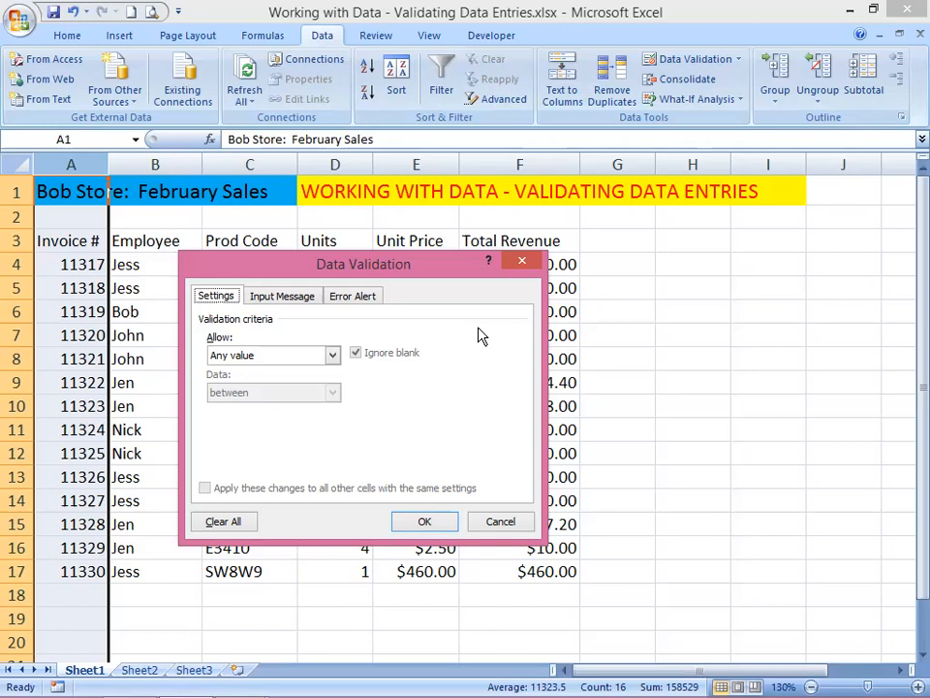
{"action": "left_click", "coordinate": [268, 301]}
{"action": "left_click", "coordinate": [346, 298]}
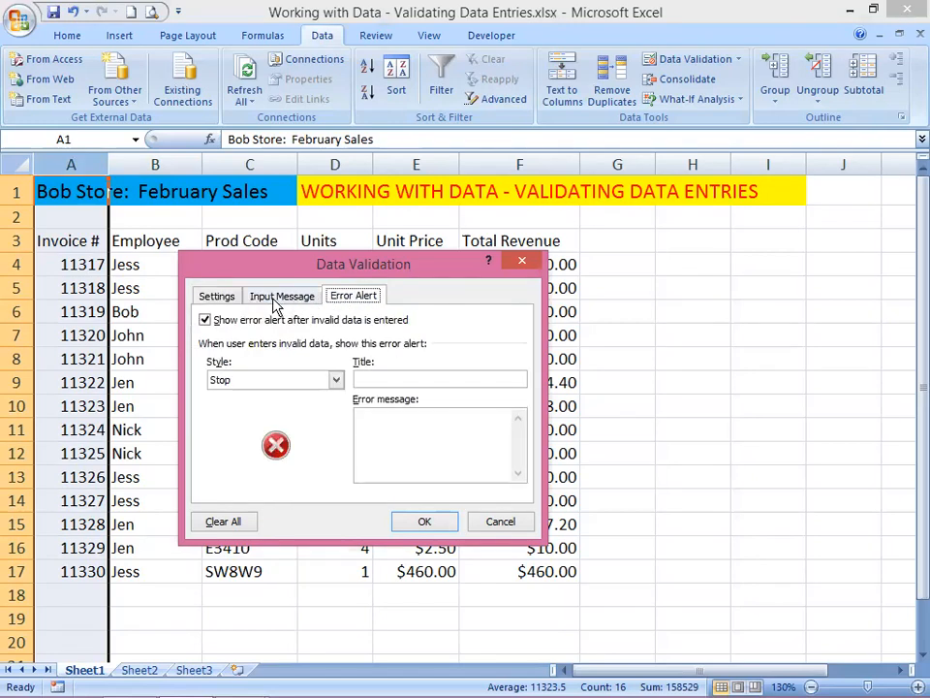
{"action": "left_click", "coordinate": [217, 297]}
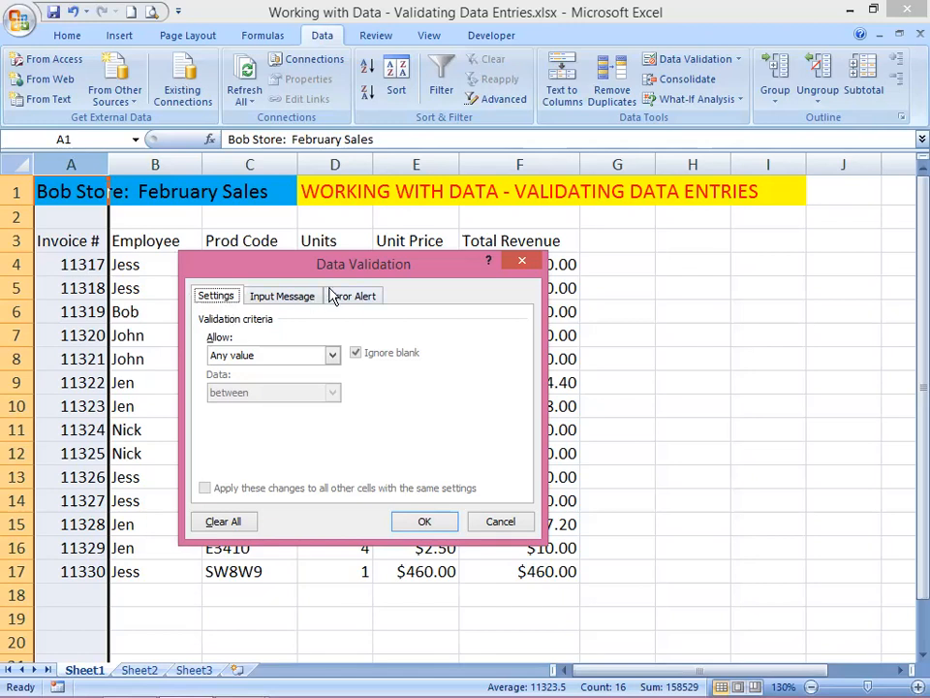
Restrict the Invoice # column to whole numbers greater than or equal to 11000
{"action": "left_click", "coordinate": [332, 356]}
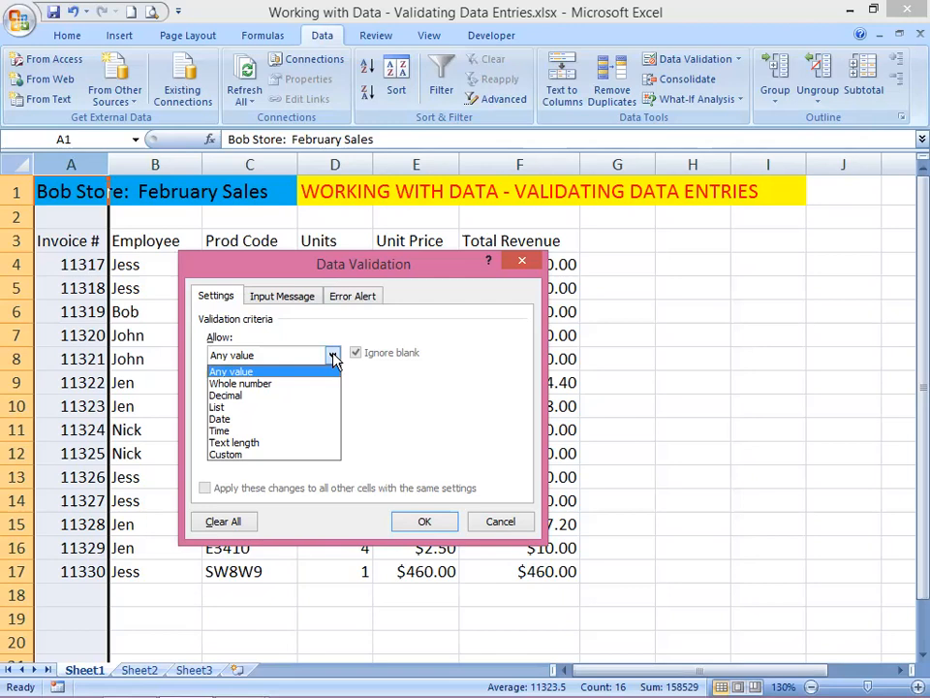
{"action": "left_click", "coordinate": [252, 385]}
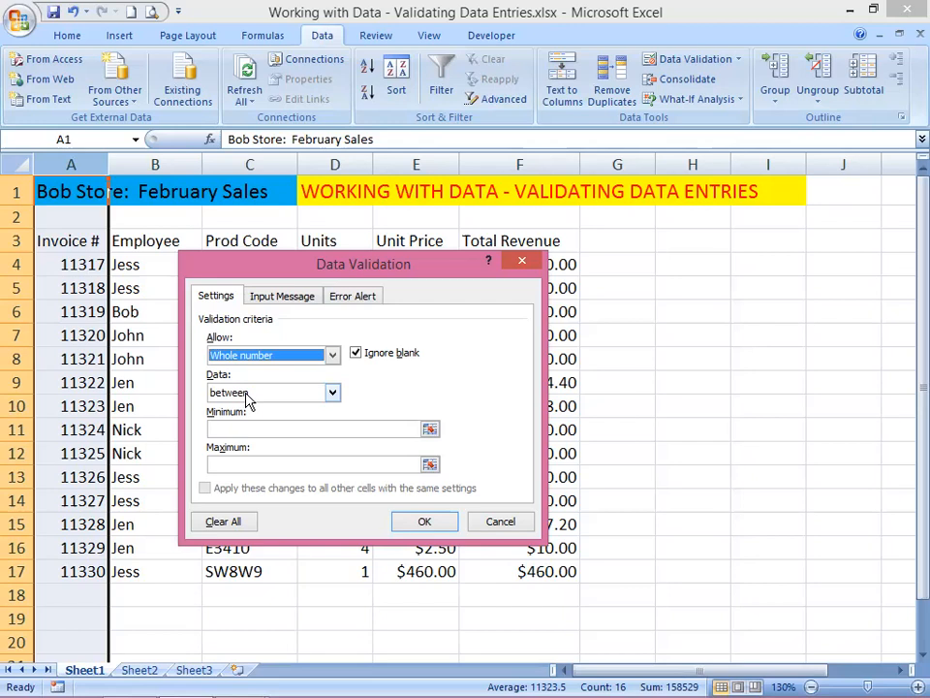
{"action": "left_click", "coordinate": [332, 394]}
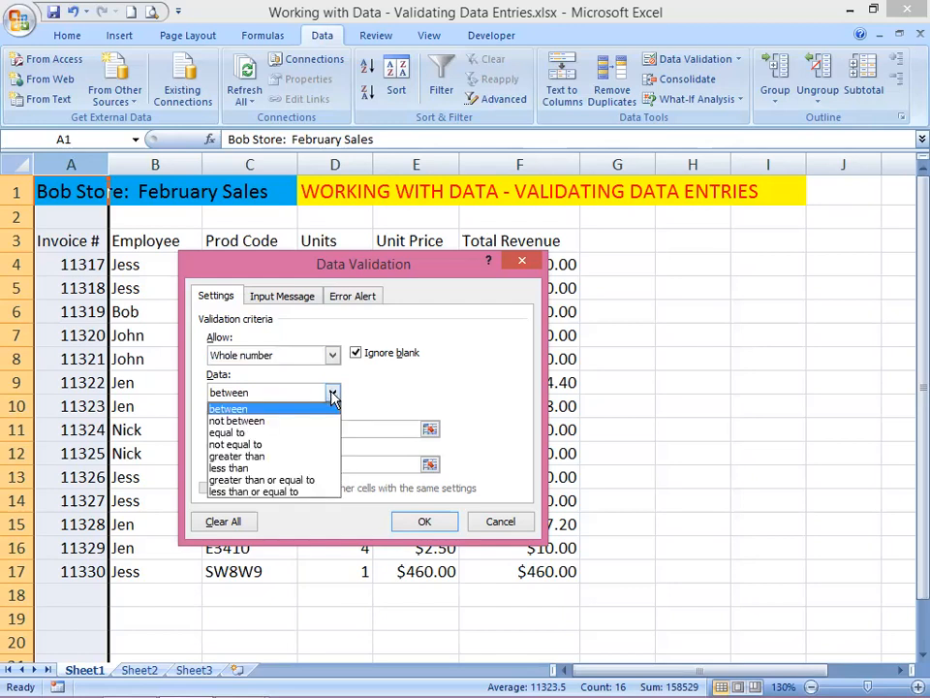
{"action": "left_click", "coordinate": [294, 481]}
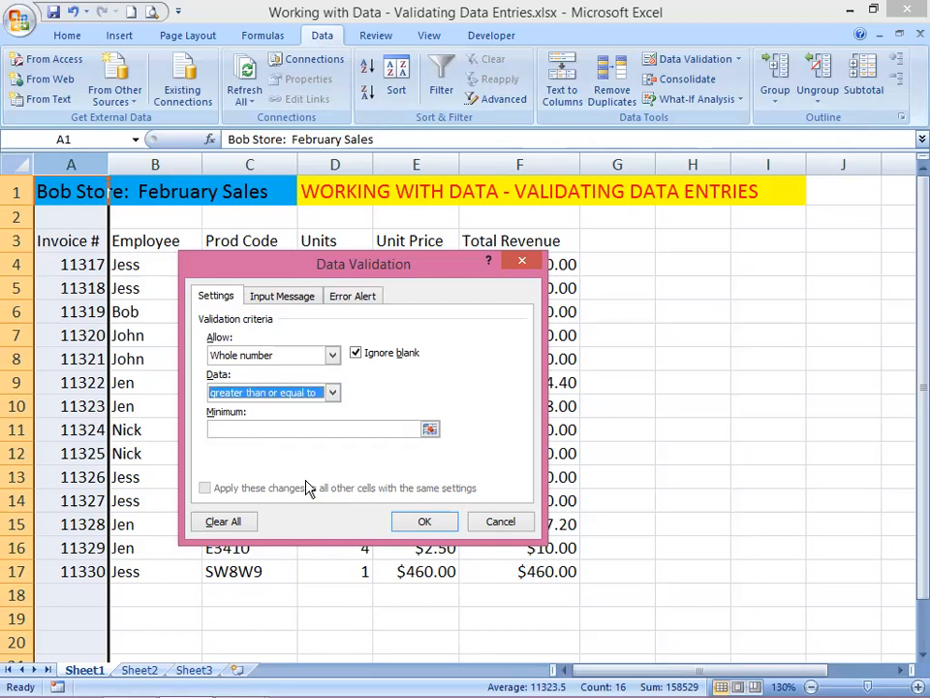
{"action": "key", "text": "Tab"}
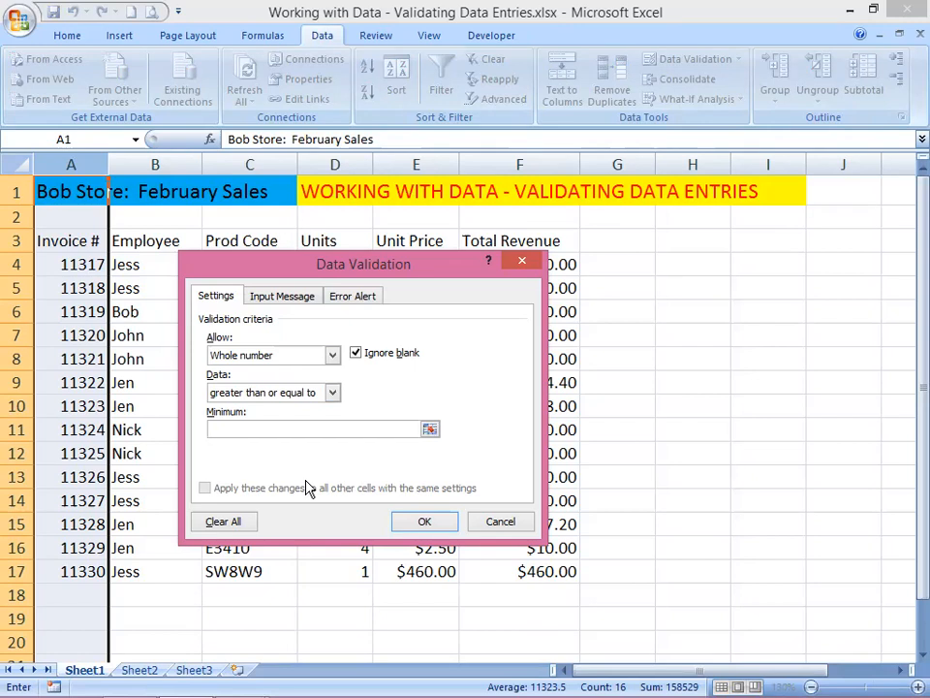
{"action": "type", "text": "11000"}
Add an input message titled "Invoice #" with the text "Enter a 5-digit number." to the validation rule
{"action": "left_click", "coordinate": [278, 296]}
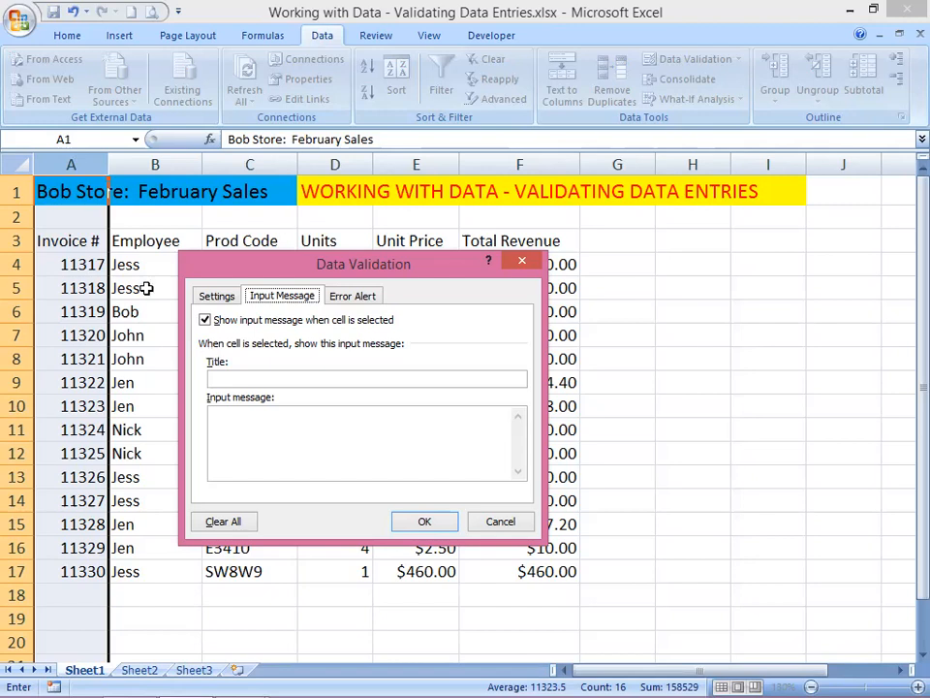
{"action": "left_click", "coordinate": [221, 380]}
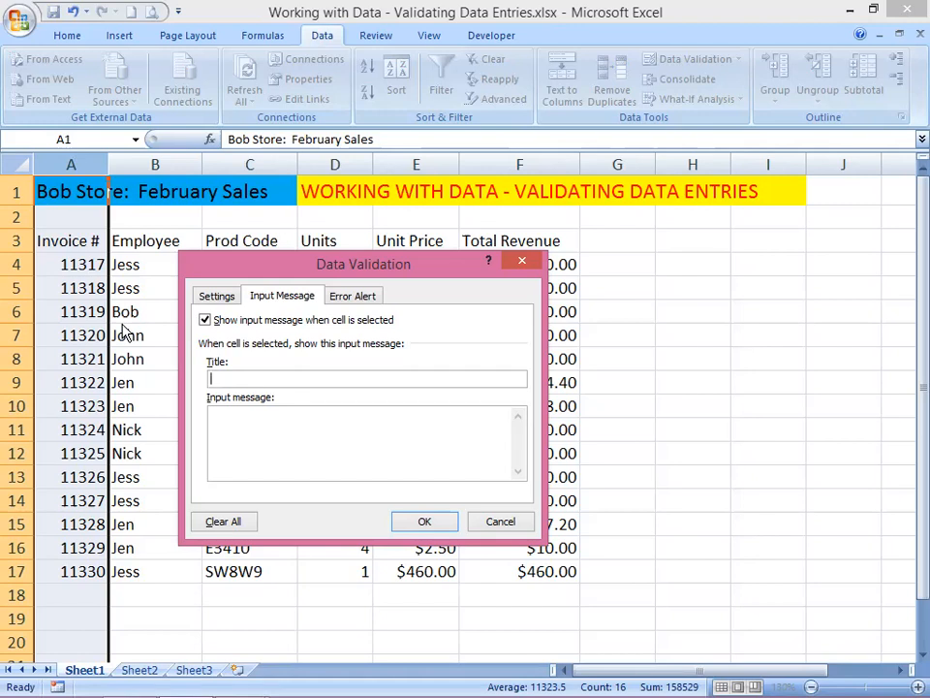
{"action": "type", "text": "Invoice #"}
{"action": "key", "text": "Tab"}
{"action": "type", "text": "Enter a 5-digit numbe"}
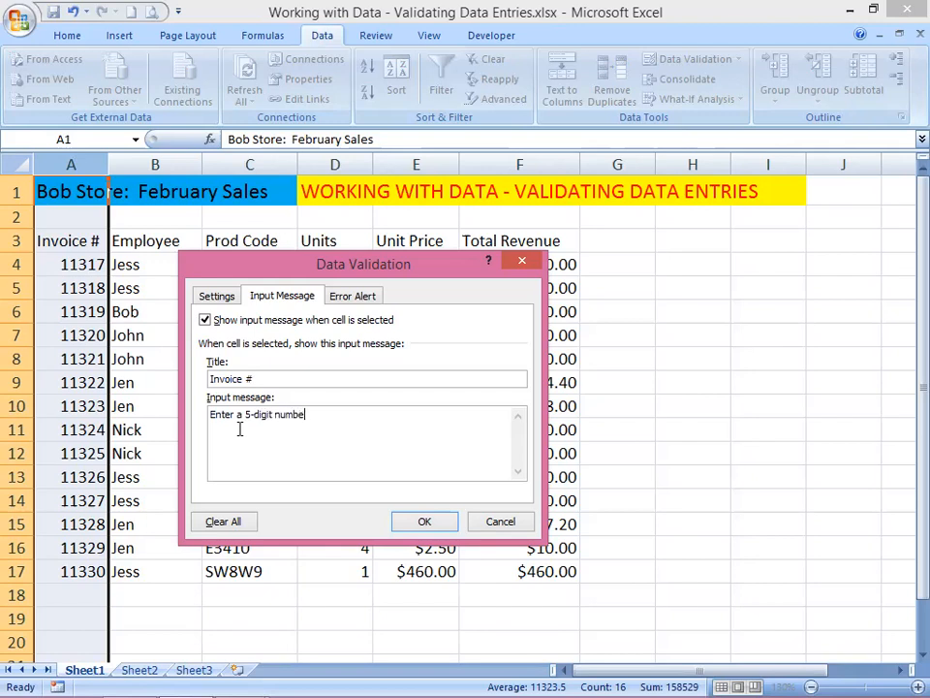
{"action": "type", "text": "r."}
Set the validation rule's error alert to the Stop style with the title "Invoice #"
{"action": "left_click", "coordinate": [344, 302]}
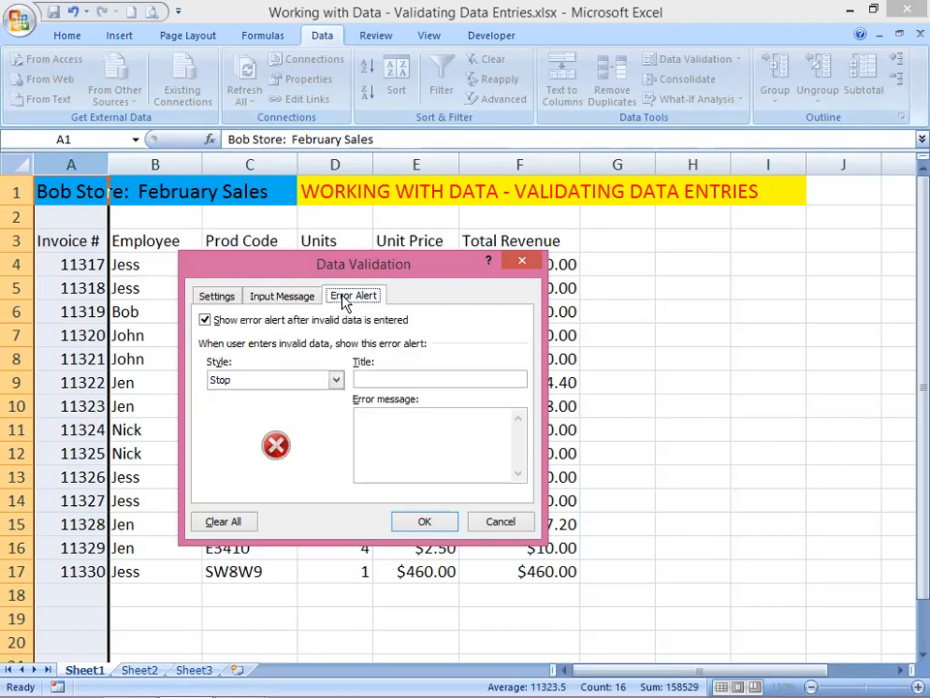
{"action": "left_click", "coordinate": [336, 381]}
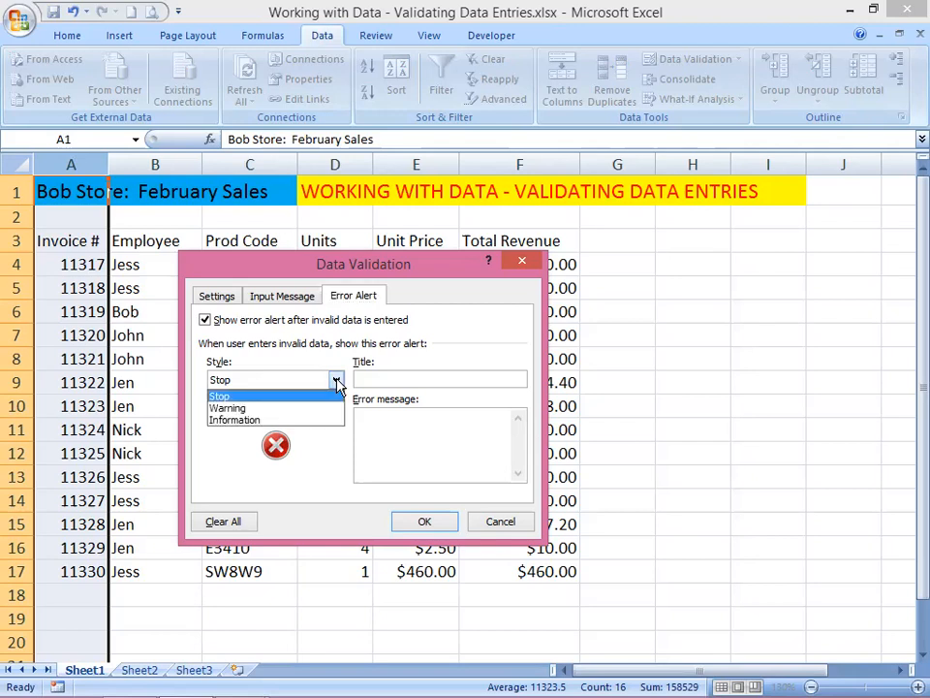
{"action": "left_click", "coordinate": [232, 398]}
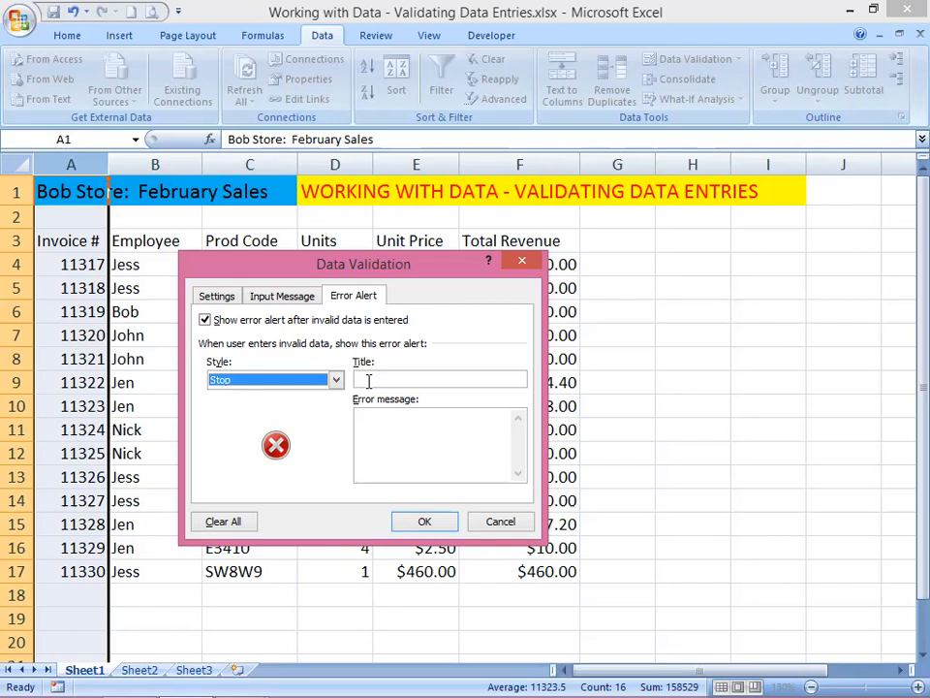
{"action": "left_click", "coordinate": [369, 380]}
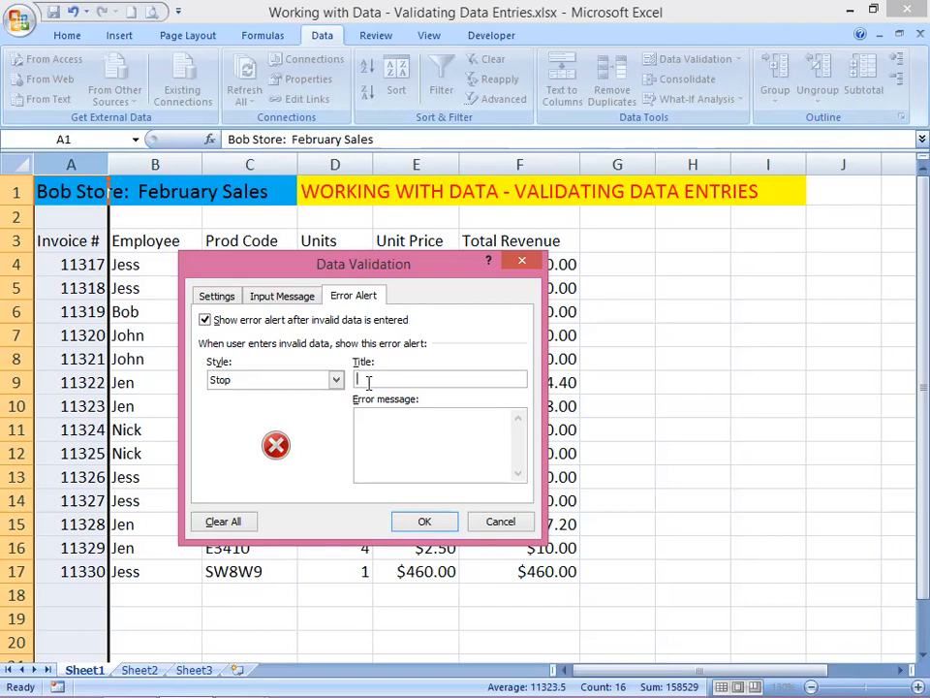
{"action": "type", "text": "Invoice #"}
Enter the error message "You hve entered an incorrect number!" and apply the validation rule to the column
{"action": "key", "text": "Tab"}
{"action": "type", "text": "You hve entered a wr"}
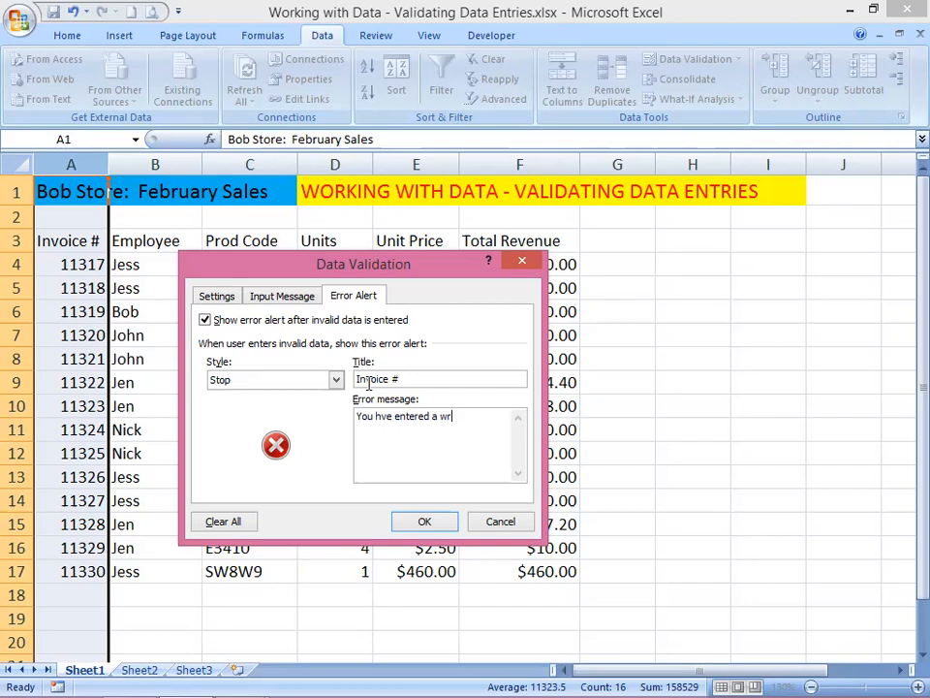
{"action": "key", "text": "BackSpace"}
{"action": "key", "text": "BackSpace"}
{"action": "type", "text": "incorrect number"}
{"action": "type", "text": "!"}
{"action": "left_click", "coordinate": [432, 415]}
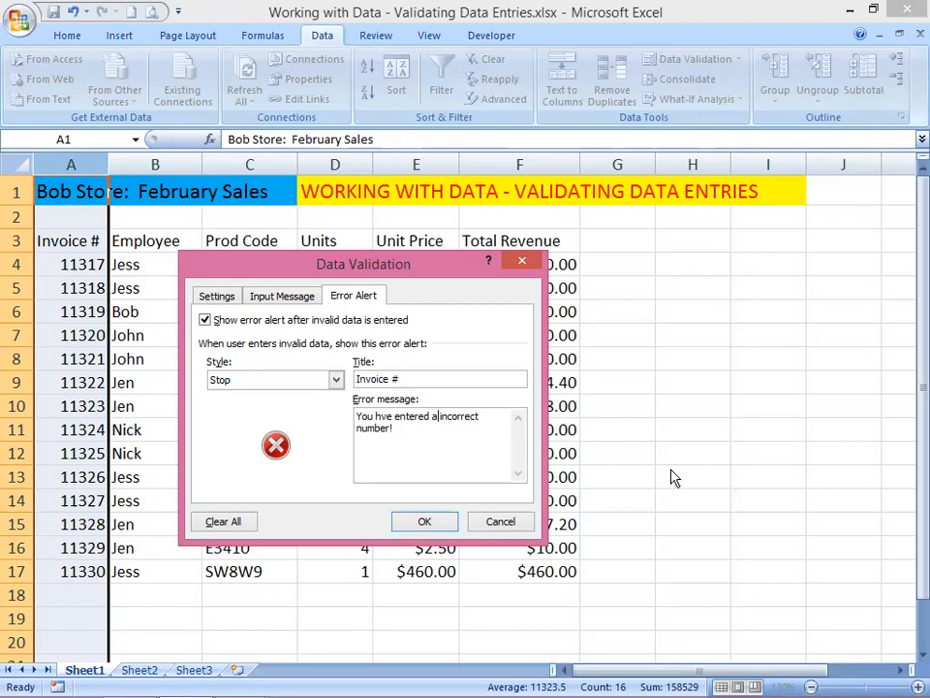
{"action": "type", "text": "n"}
{"action": "left_click", "coordinate": [426, 522]}
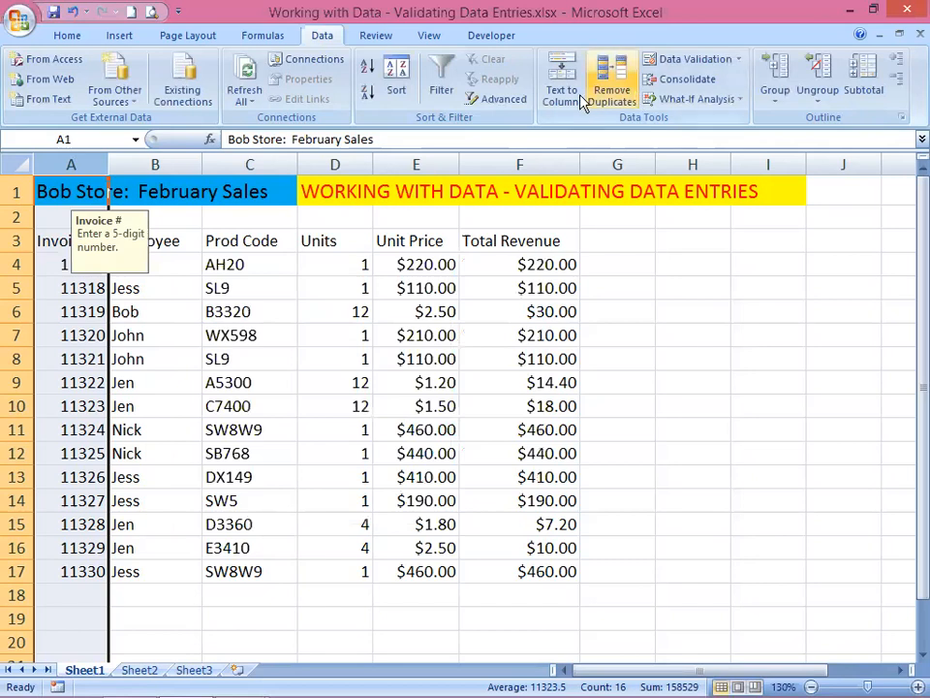
Circle the invalid data on the sheet and clear the validation circles
{"action": "left_click", "coordinate": [739, 62]}
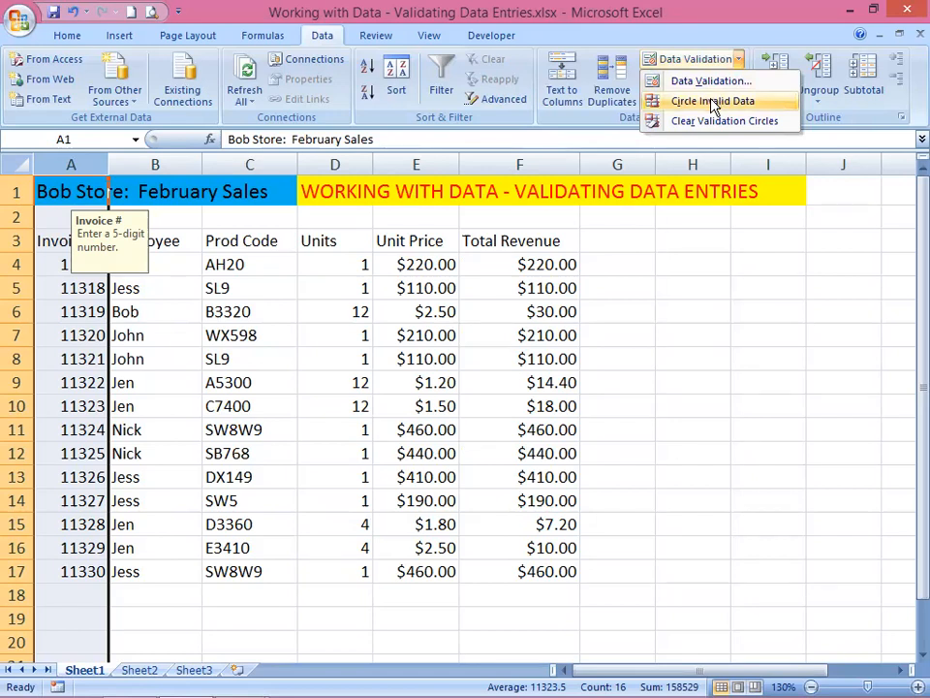
{"action": "left_click", "coordinate": [714, 101]}
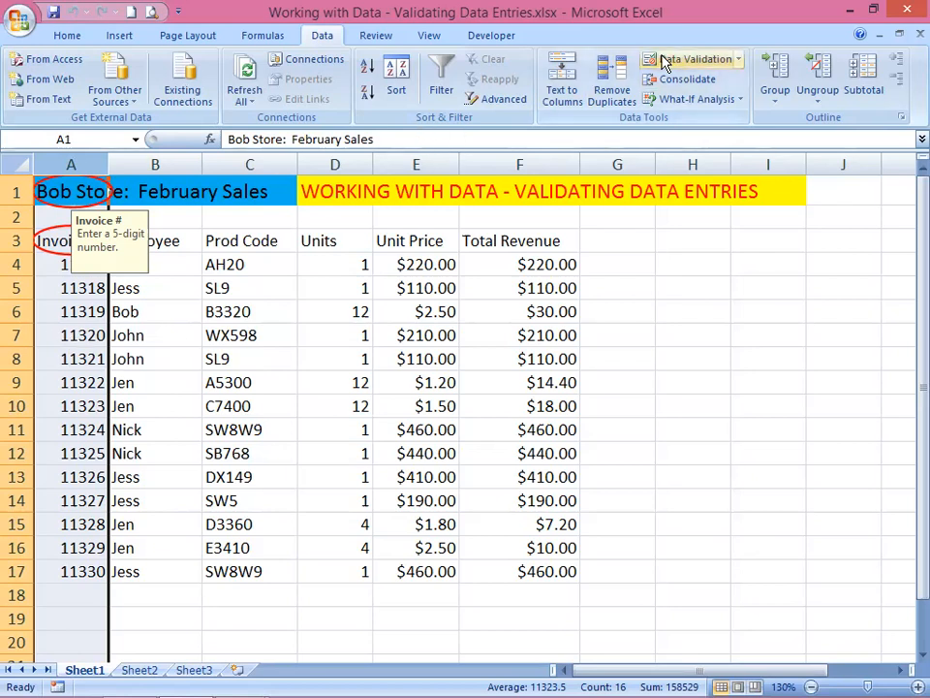
{"action": "left_click", "coordinate": [739, 61]}
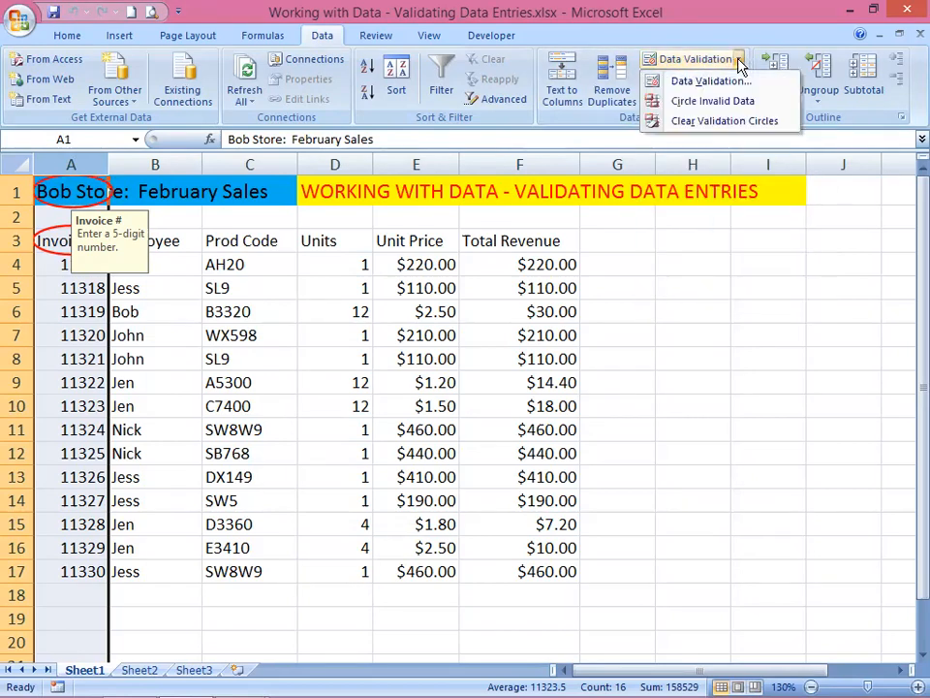
{"action": "left_click", "coordinate": [712, 120]}
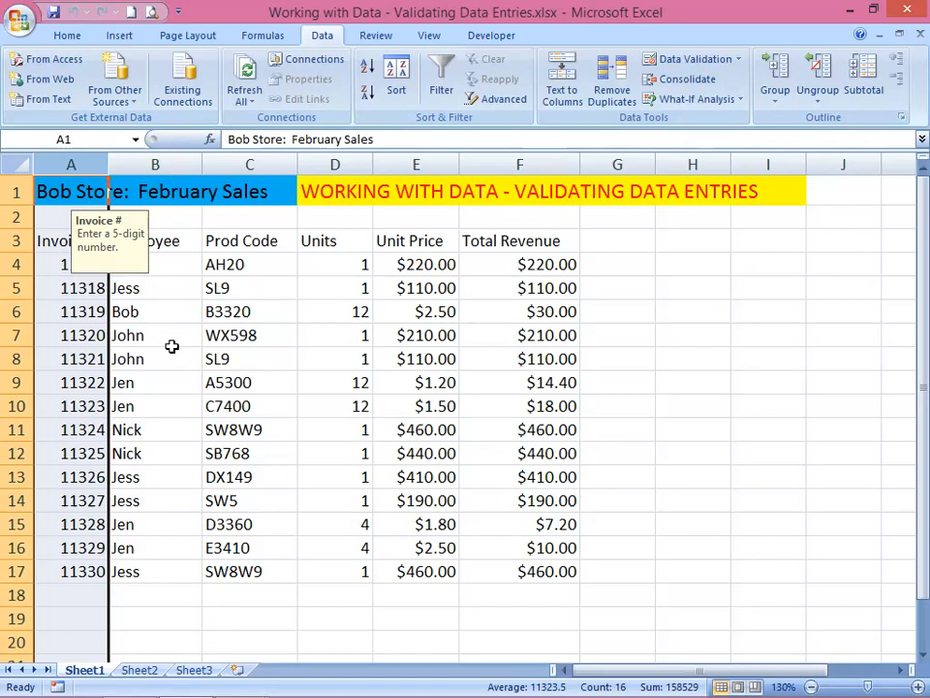
Test the rule by entering 1331 in cell A18, and retry with 11331
{"action": "left_click", "coordinate": [83, 589]}
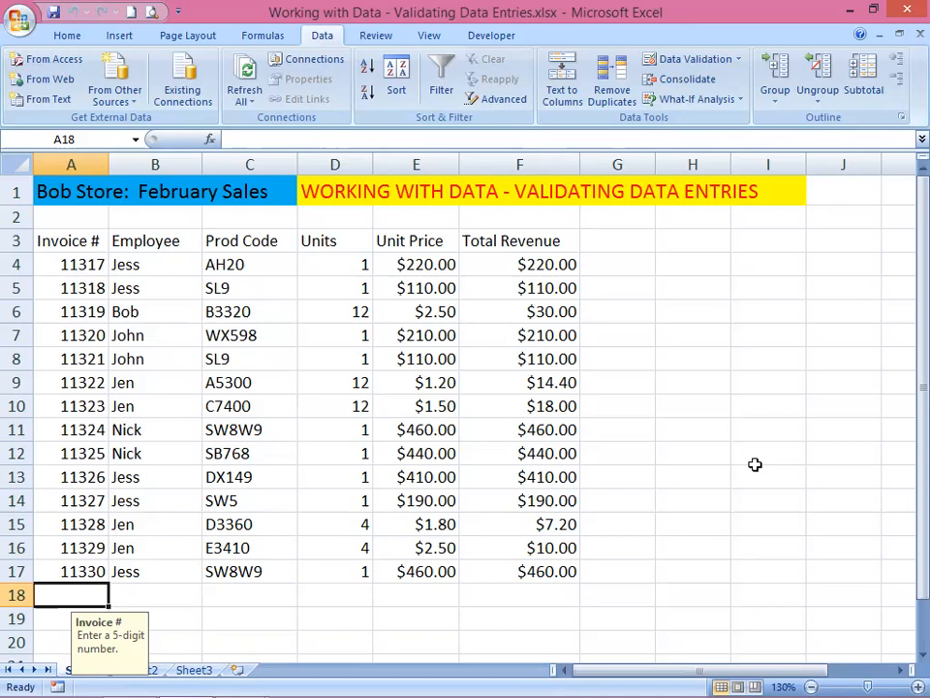
{"action": "type", "text": "1331"}
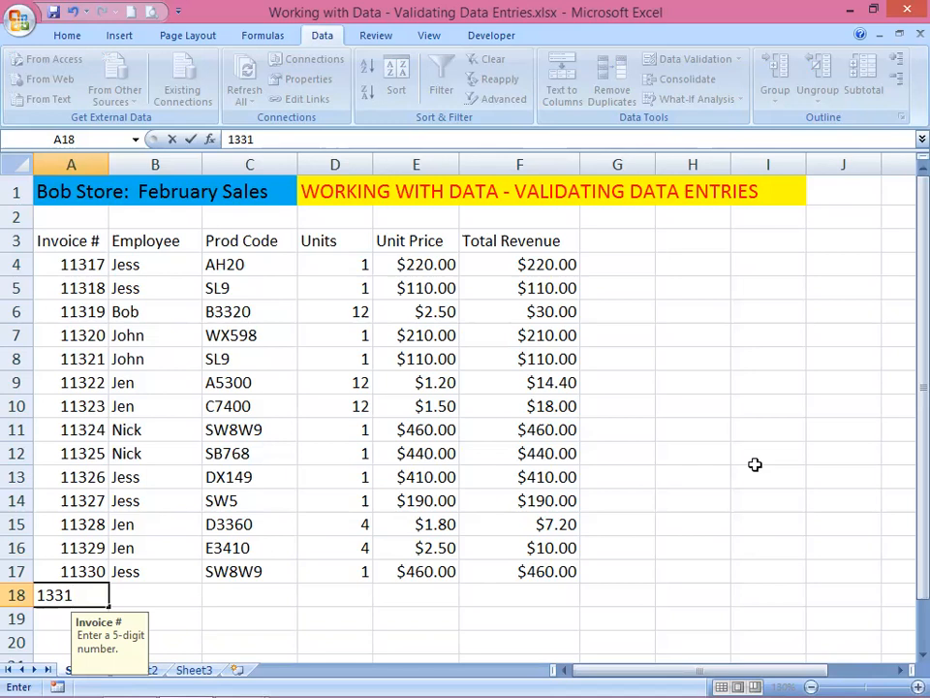
{"action": "key", "text": "Return"}
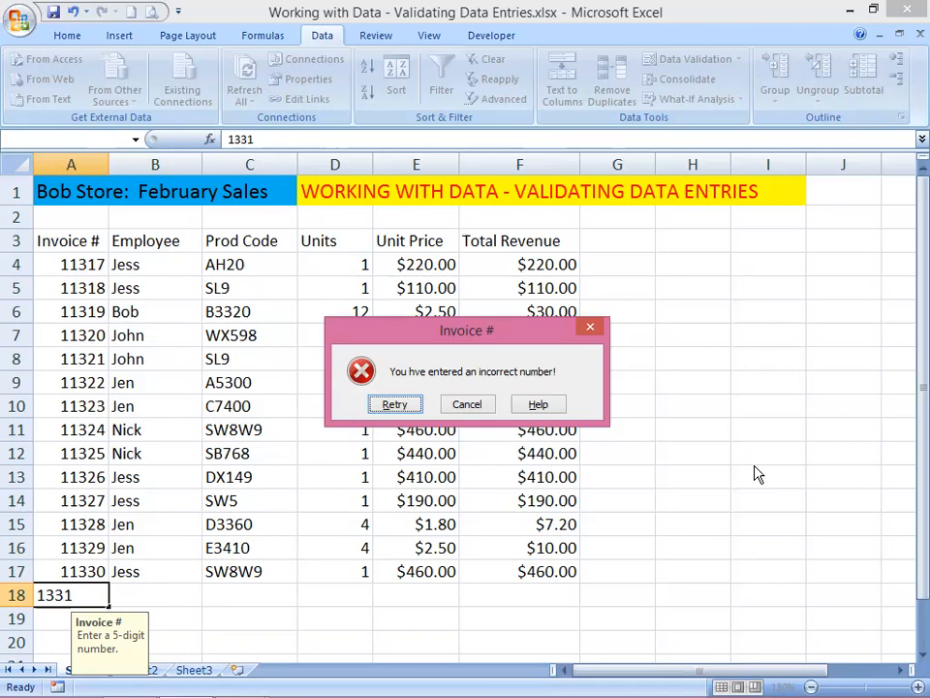
{"action": "left_click", "coordinate": [393, 405]}
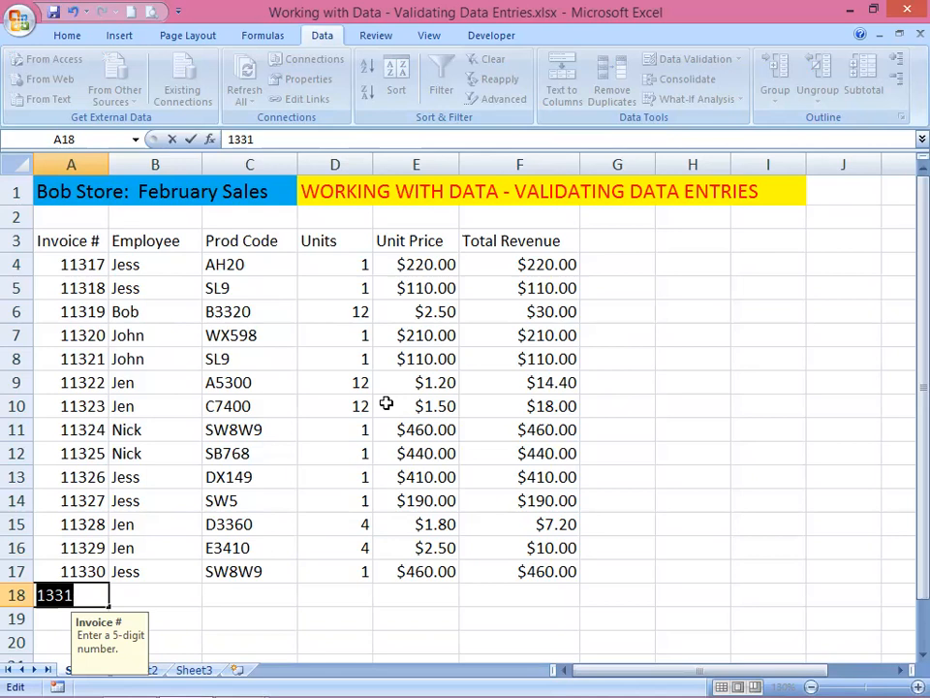
{"action": "type", "text": "11"}
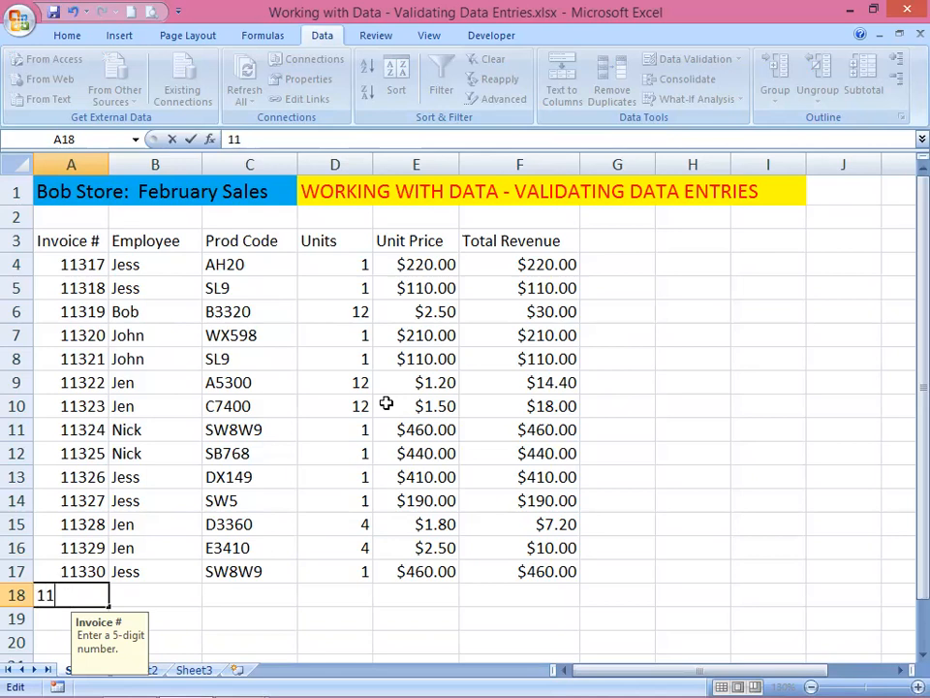
{"action": "type", "text": "331"}
{"action": "key", "text": "Return"}
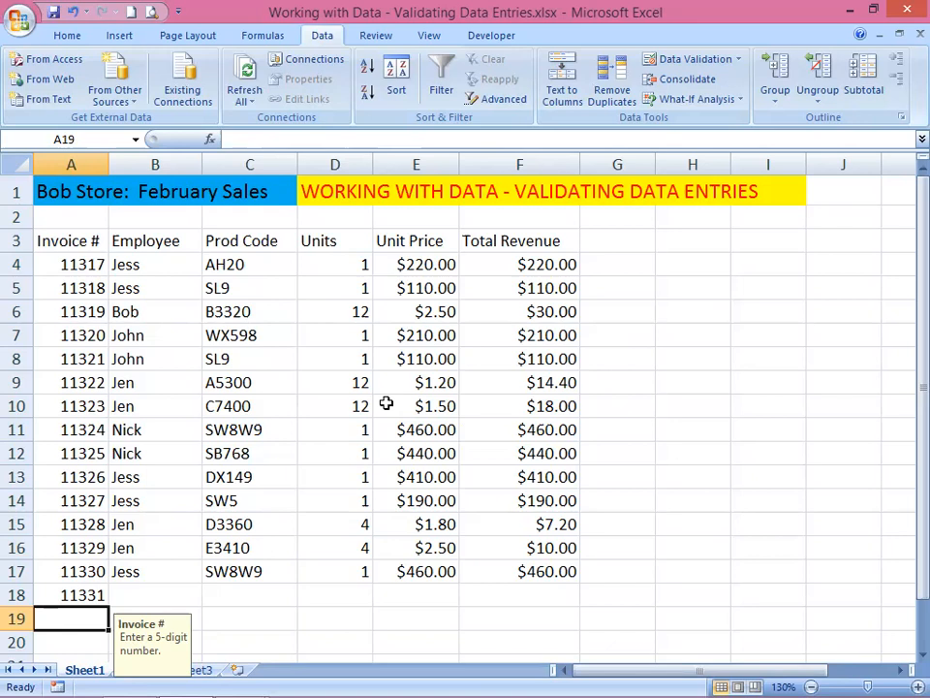
Test the rule by entering 455 in cell A19, and retry with 11332
{"action": "type", "text": "455"}
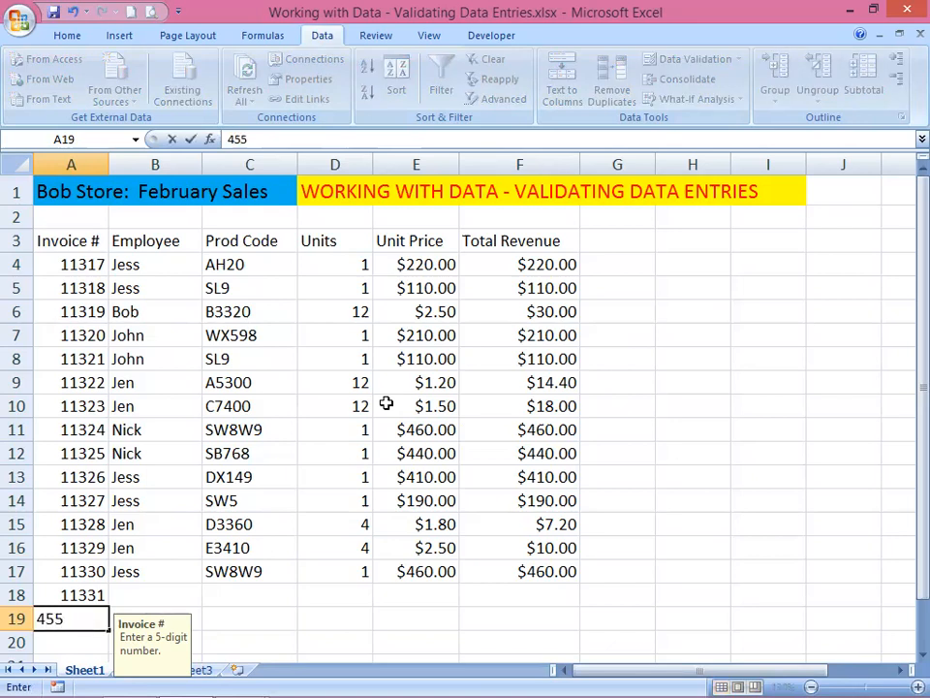
{"action": "key", "text": "Return"}
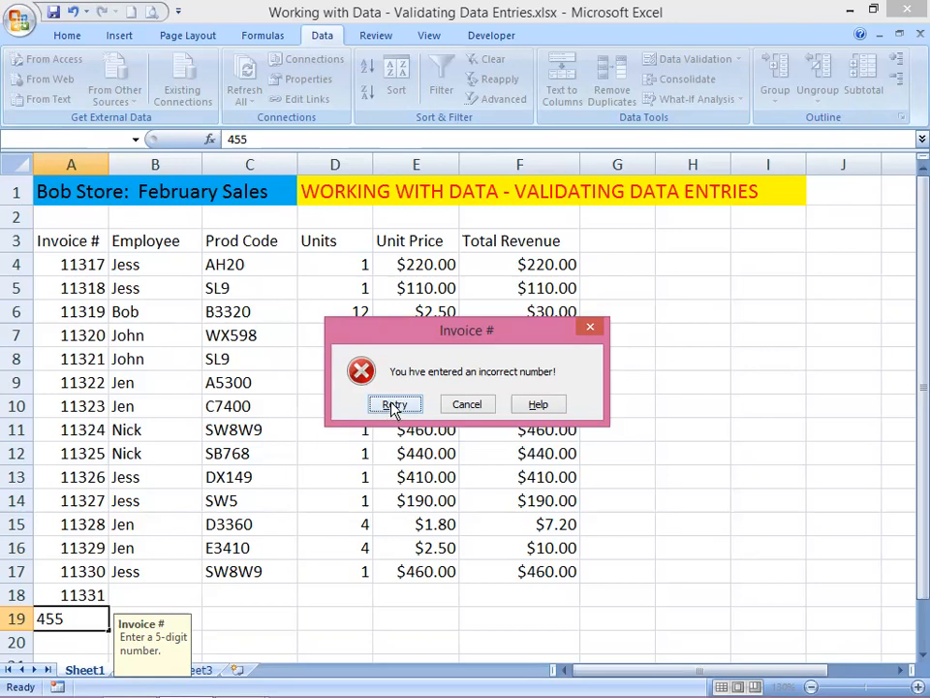
{"action": "left_click", "coordinate": [395, 406]}
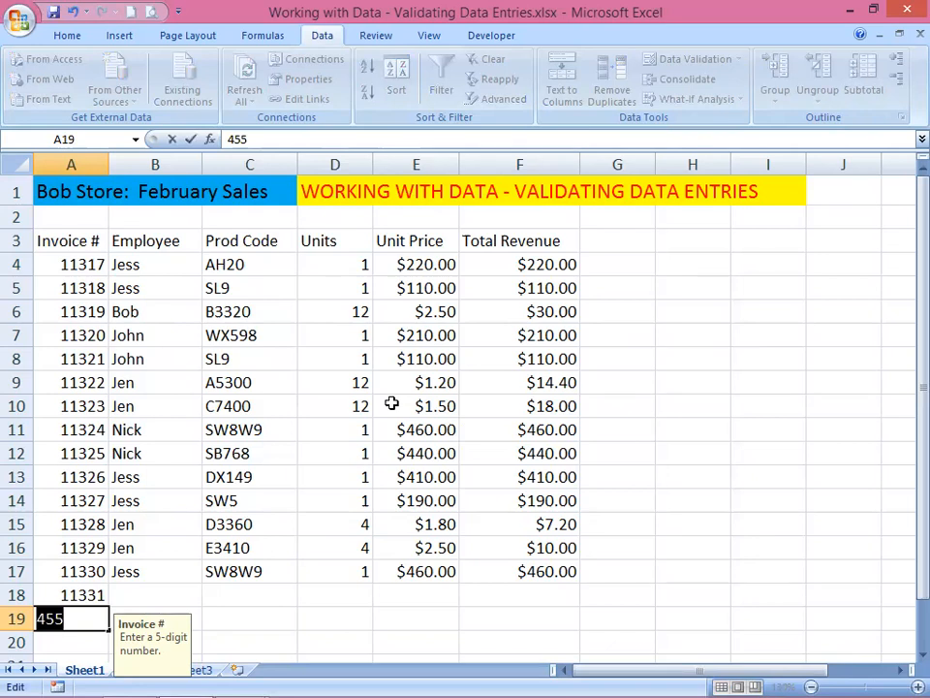
{"action": "type", "text": "11"}
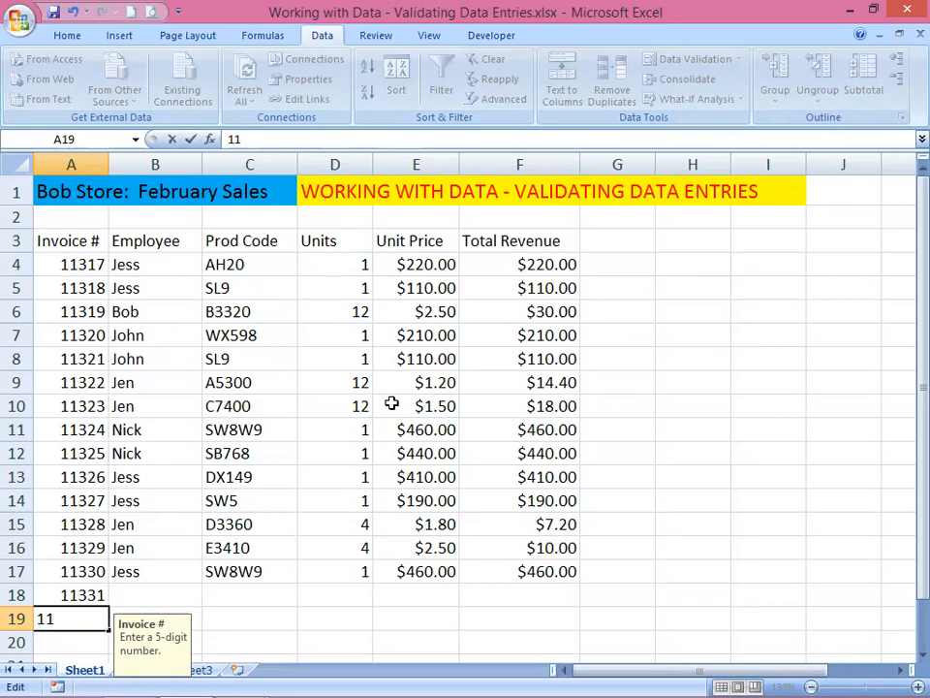
{"action": "type", "text": "332"}
{"action": "key", "text": "Return"}
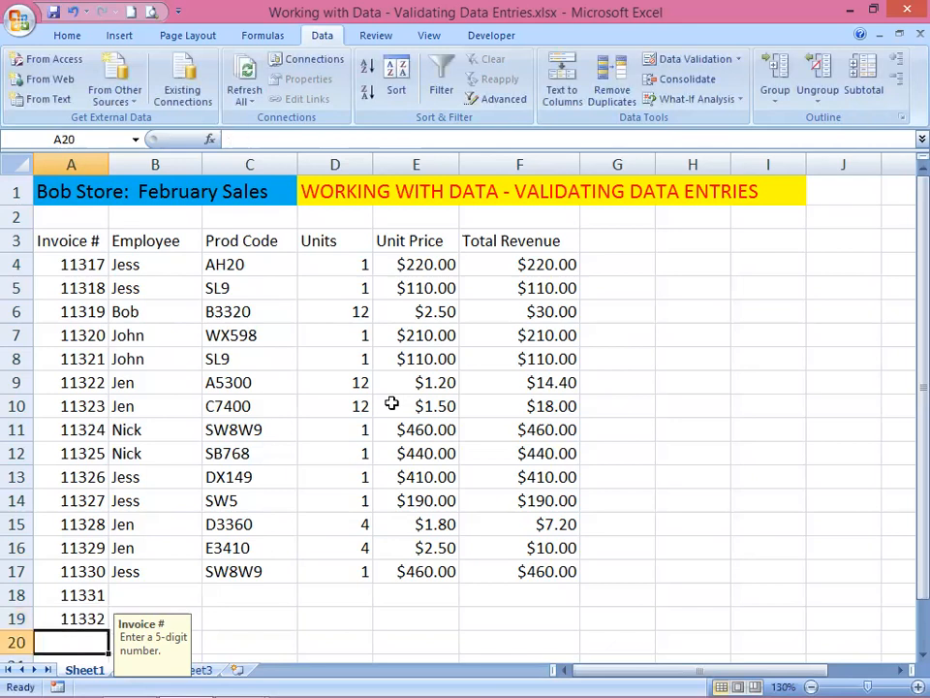